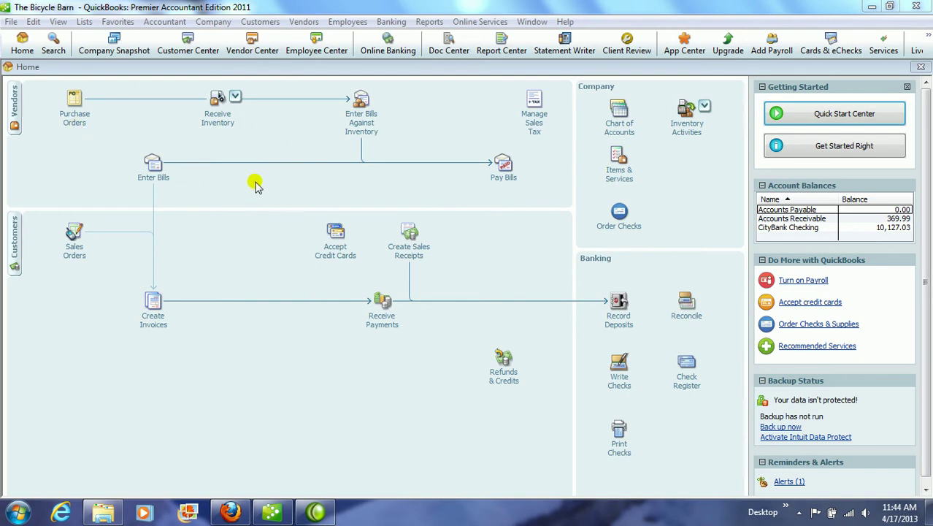
# Enter an Office Warehouse bill for 100.00 to Office Supplies Expense and save it.
pyautogui.click(153, 164)
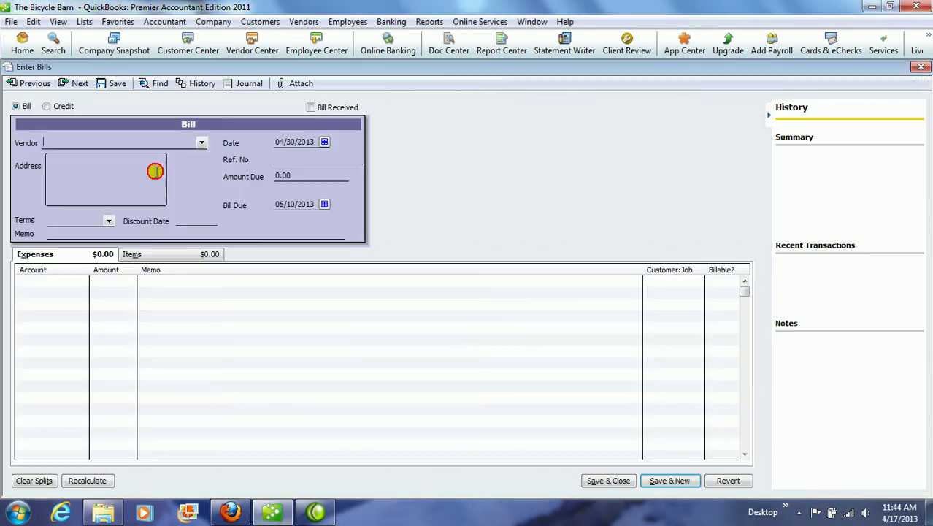
pyautogui.click(200, 143)
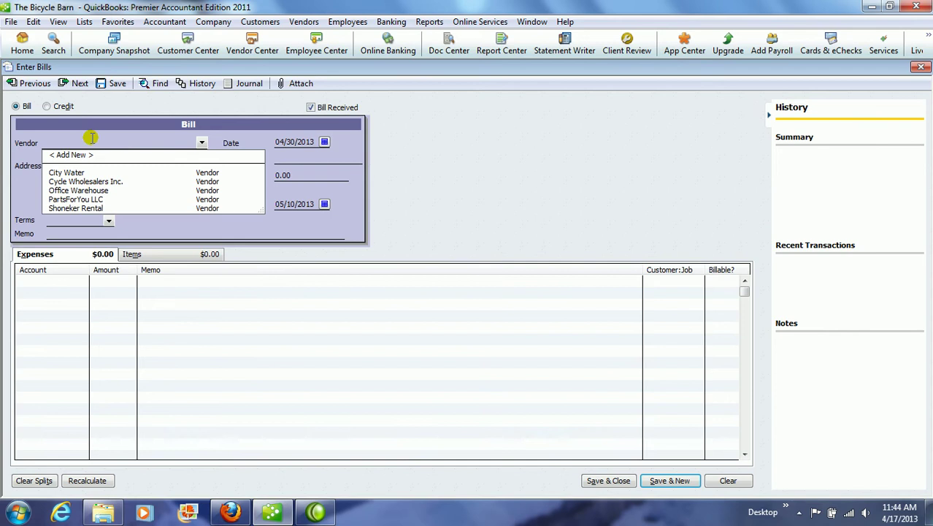
pyautogui.click(78, 191)
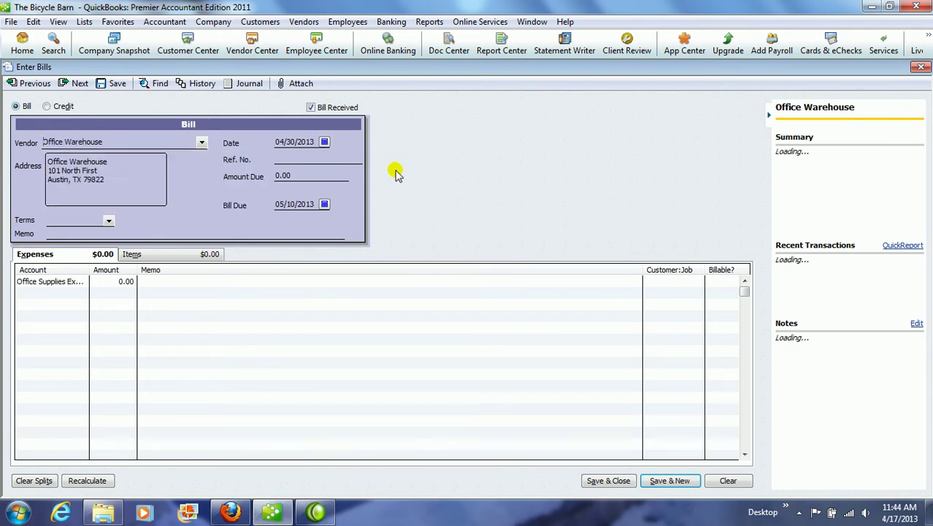
pyautogui.click(294, 174)
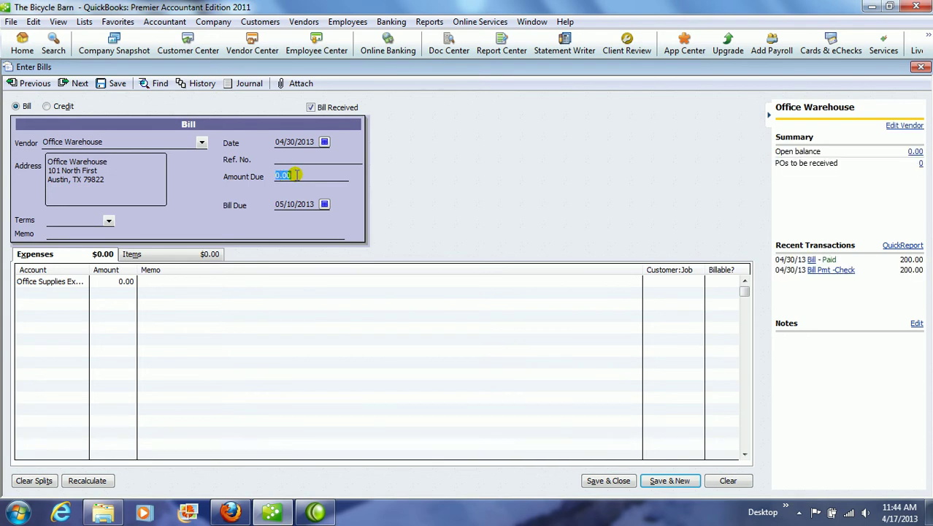
pyautogui.write('1')
pyautogui.press('Tab')
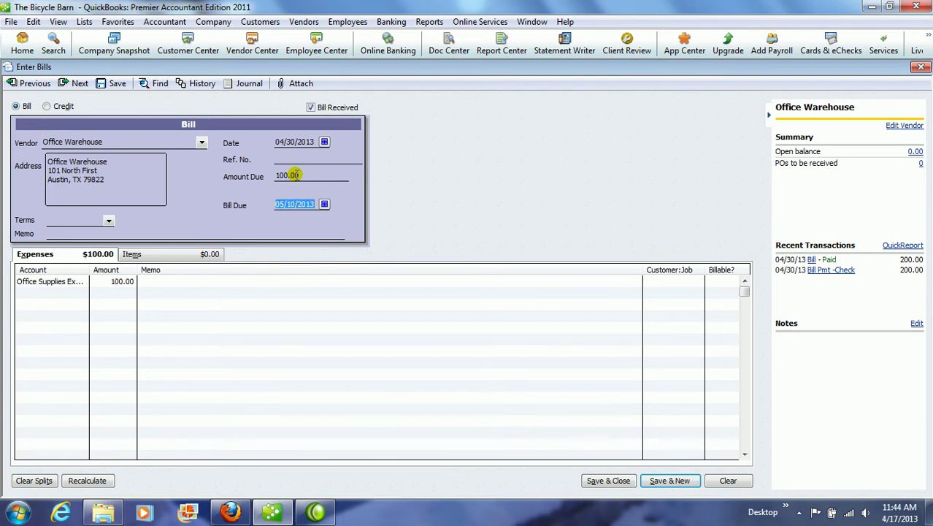
pyautogui.click(83, 283)
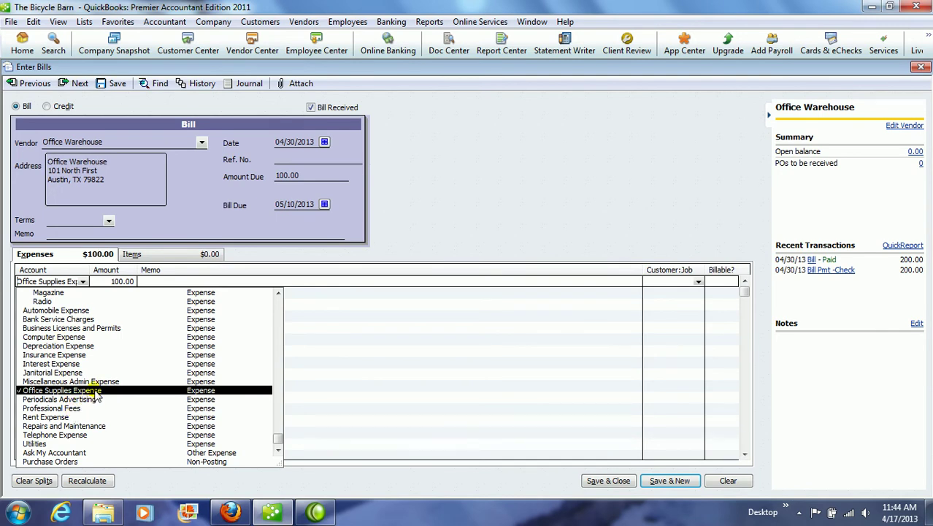
pyautogui.click(94, 391)
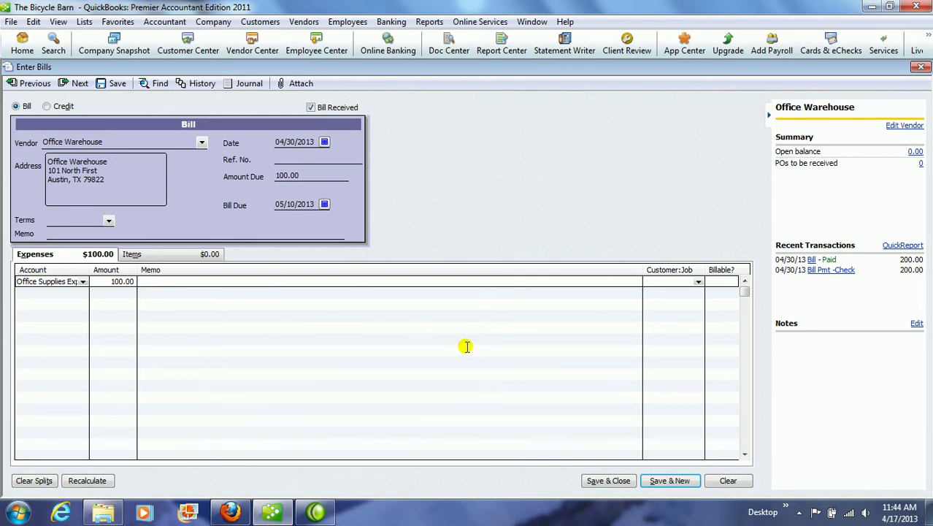
pyautogui.click(609, 481)
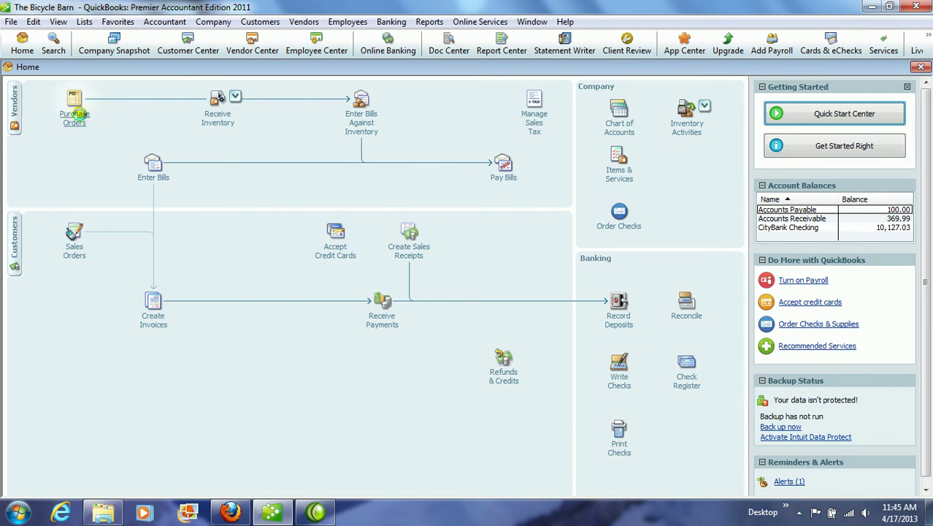
# Start a Cycle Wholesalers Inc. purchase order with 2 Aviator Blue on the first line.
pyautogui.click(74, 108)
pyautogui.click(103, 120)
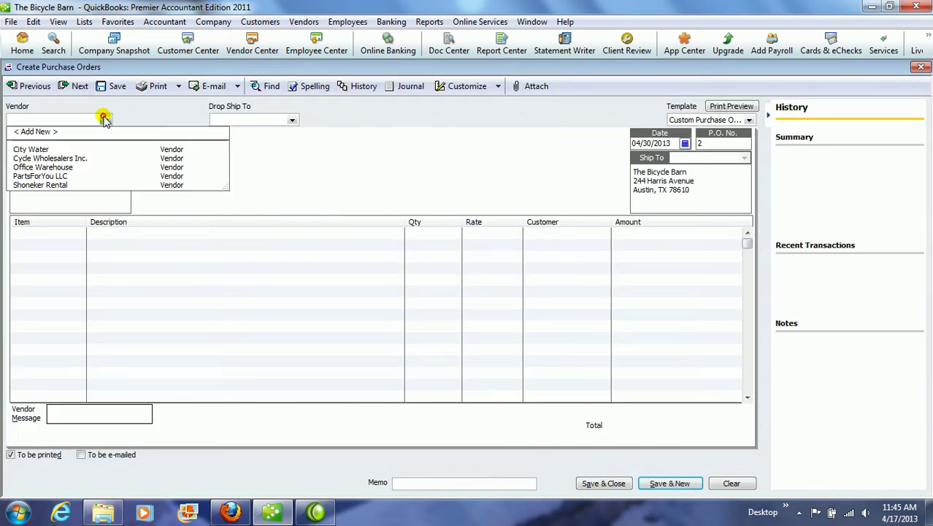
pyautogui.click(55, 158)
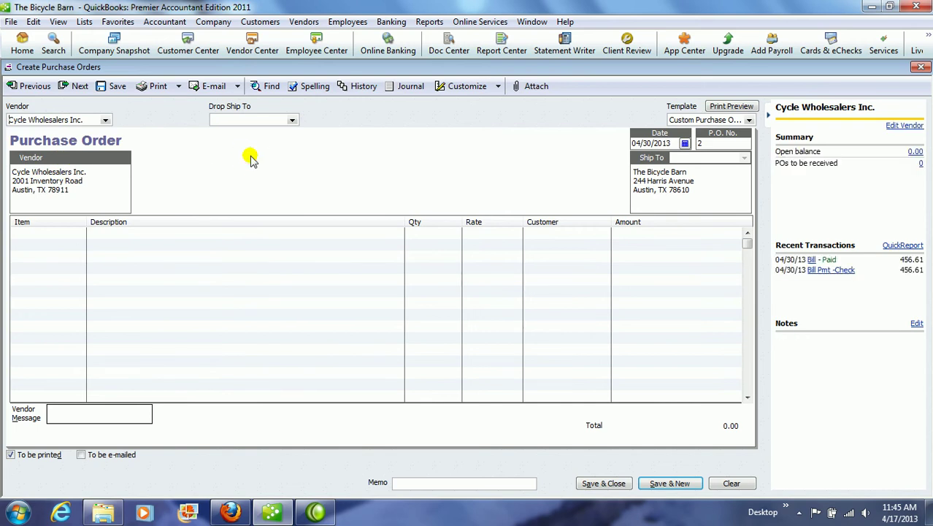
pyautogui.click(76, 234)
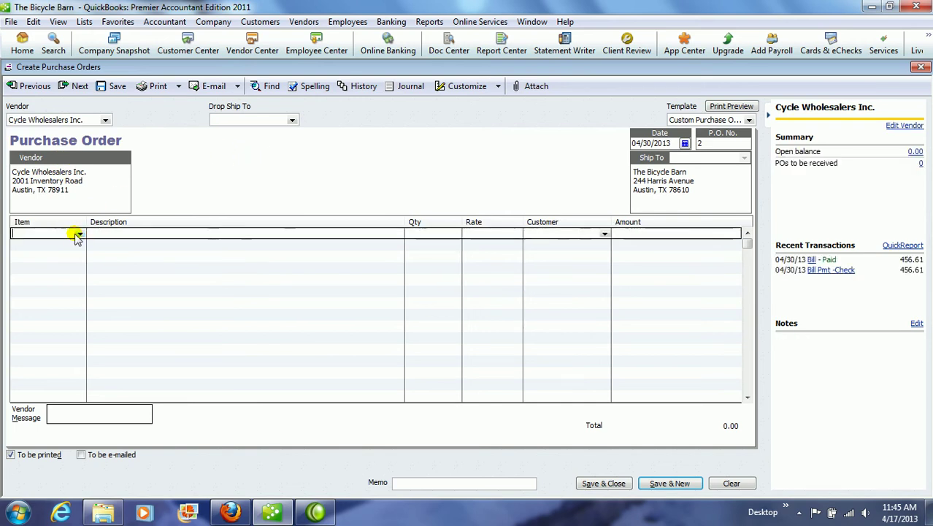
pyautogui.click(77, 234)
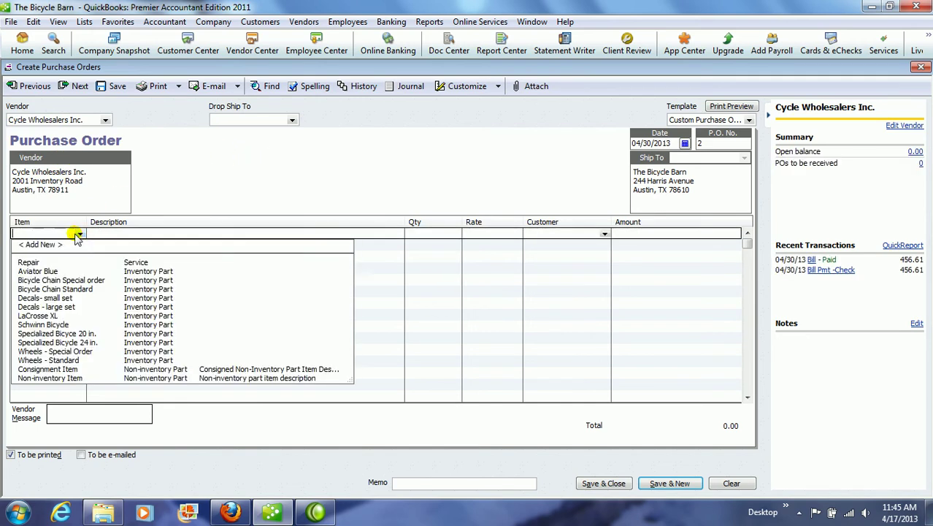
pyautogui.click(49, 272)
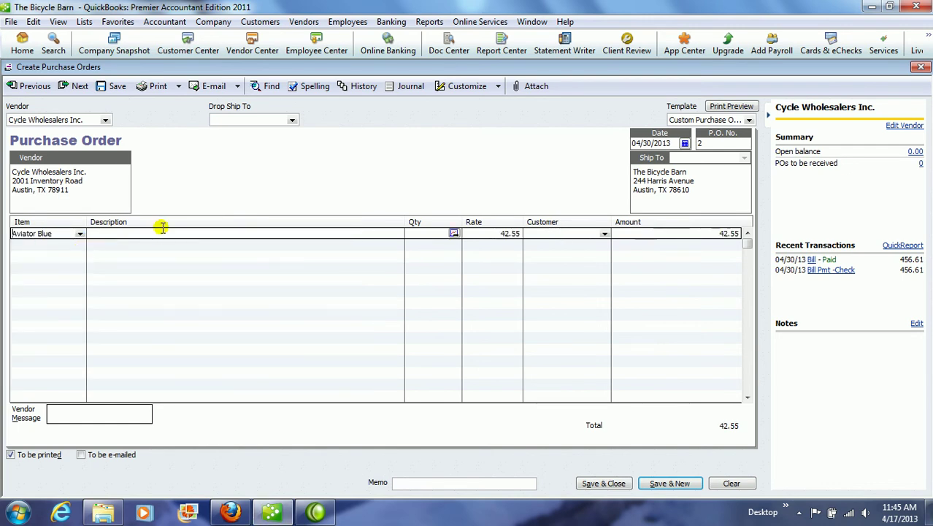
pyautogui.click(422, 232)
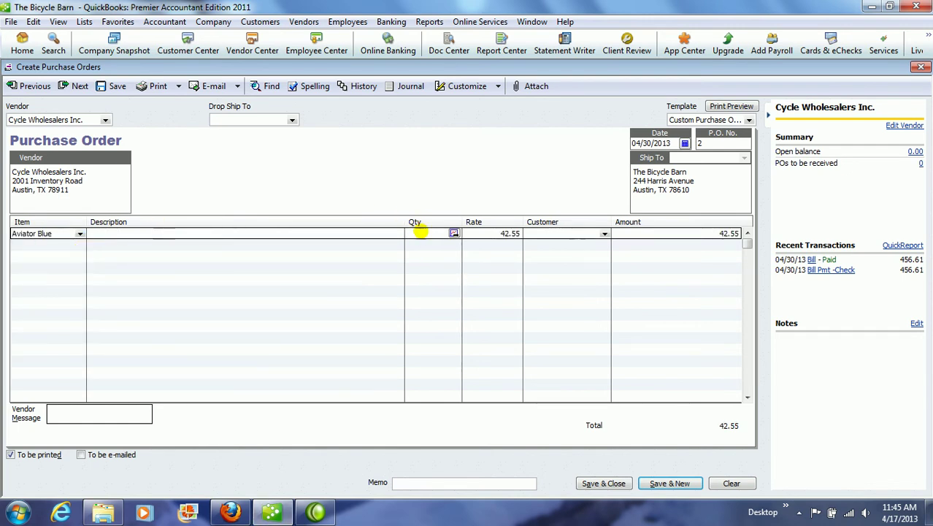
pyautogui.write('2')
pyautogui.click(71, 246)
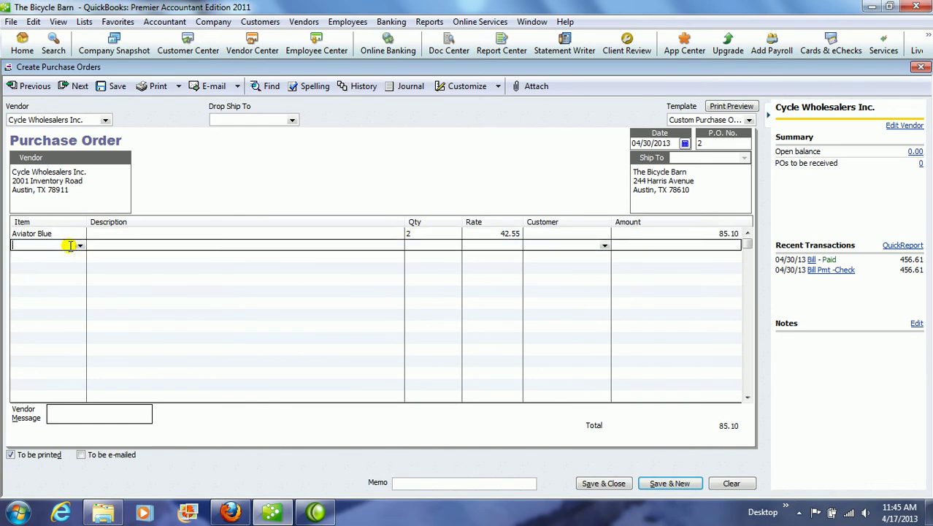
# Add 3 Schwinn Bicycle and 1 Specialized Bicycle 20 in., then save the order.
pyautogui.click(79, 246)
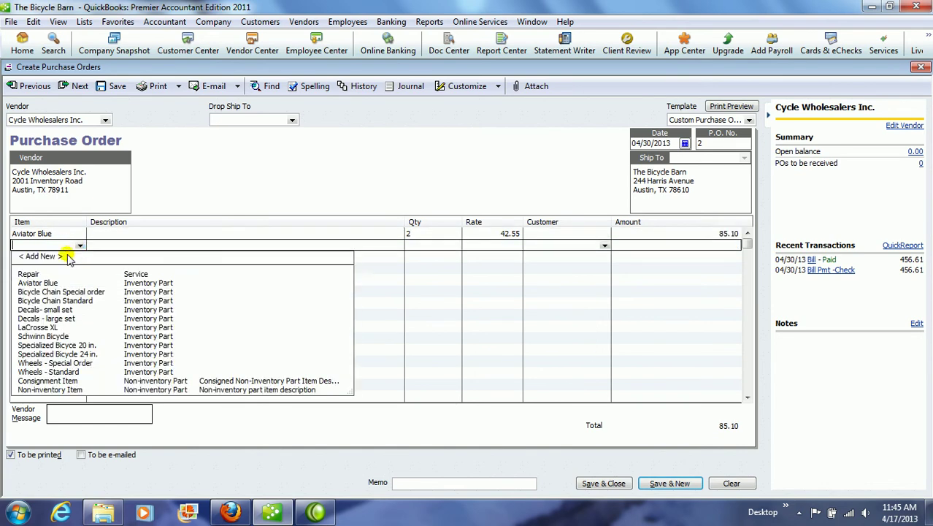
pyautogui.click(61, 336)
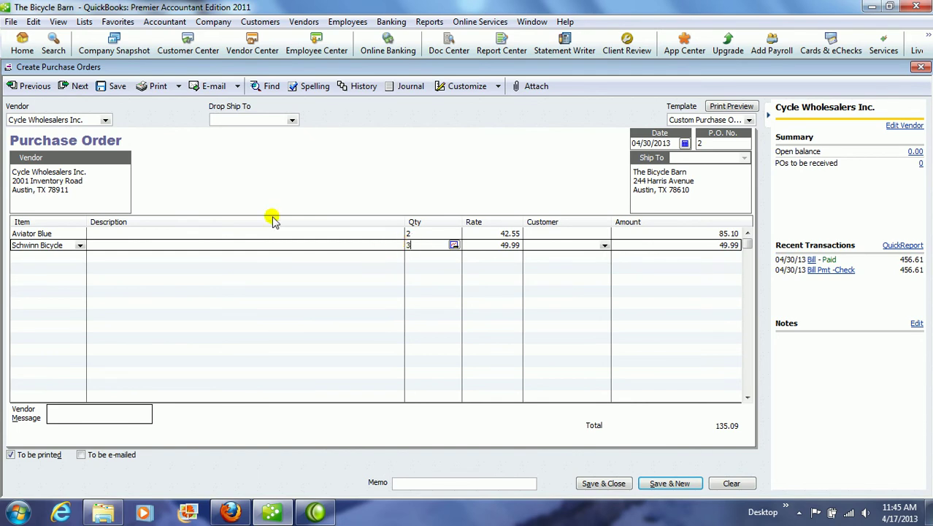
pyautogui.click(67, 256)
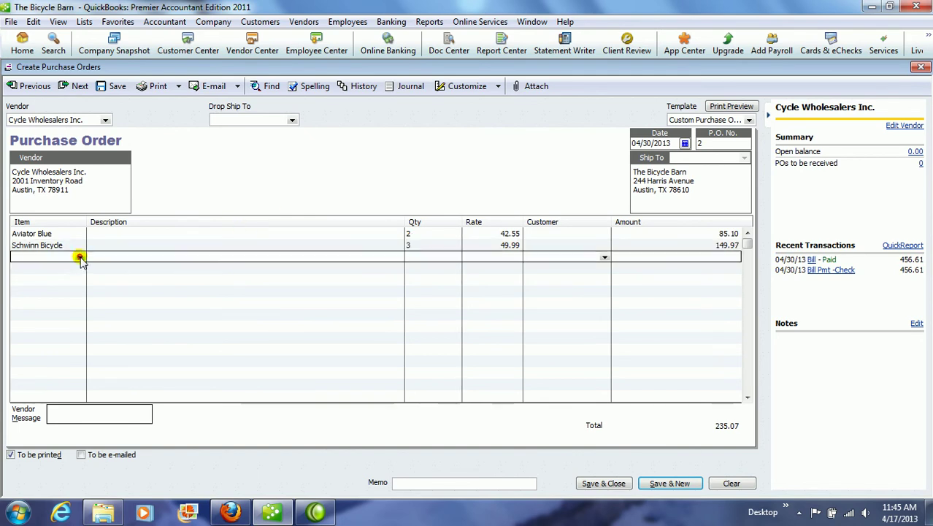
pyautogui.click(80, 257)
pyautogui.click(73, 357)
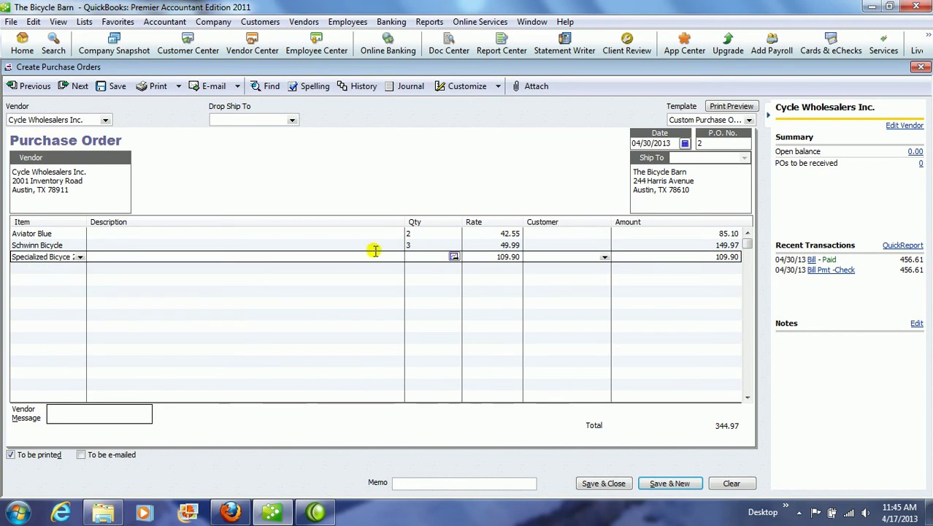
pyautogui.click(411, 255)
pyautogui.write('1')
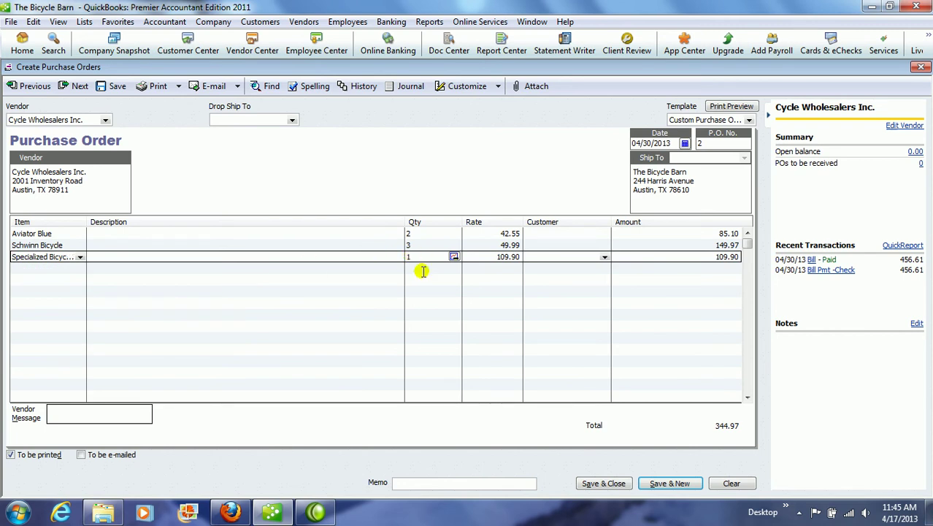
pyautogui.press('Tab')
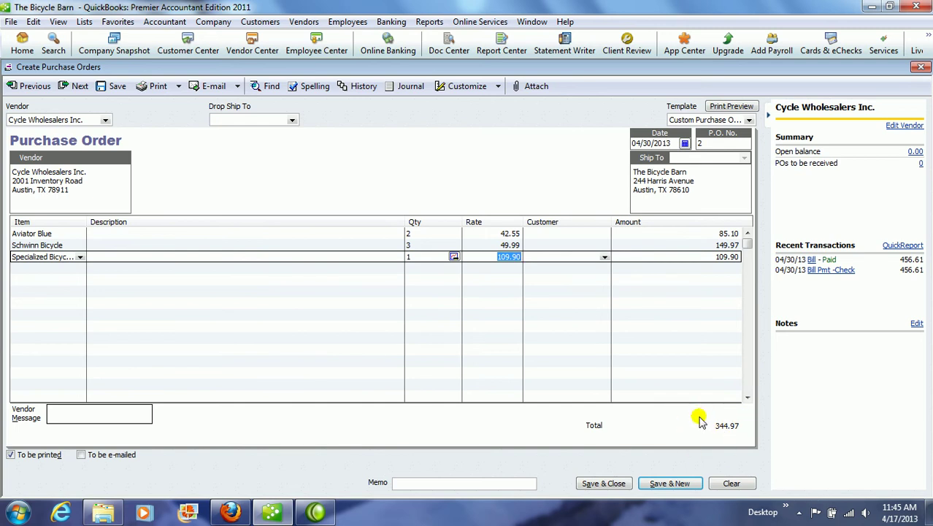
pyautogui.click(603, 483)
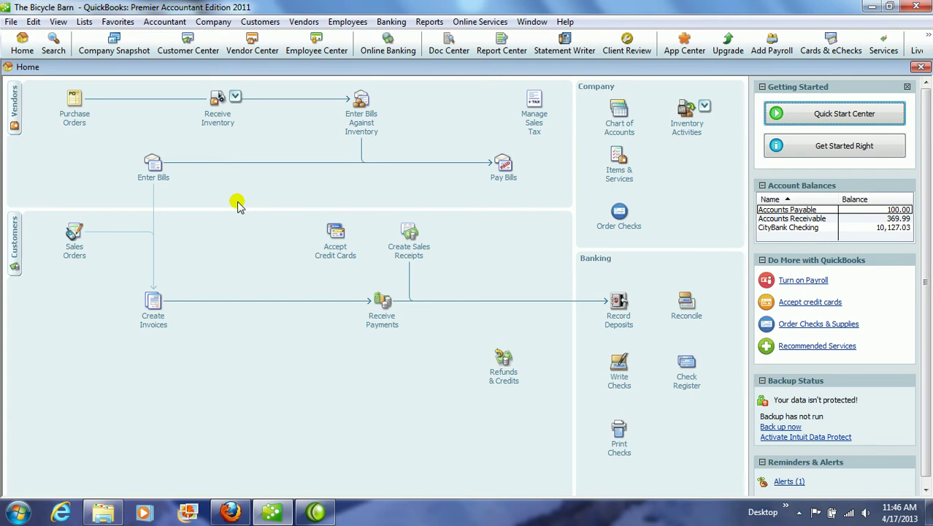
# Open the Receive Inventory choices on the Home page.
pyautogui.click(218, 115)
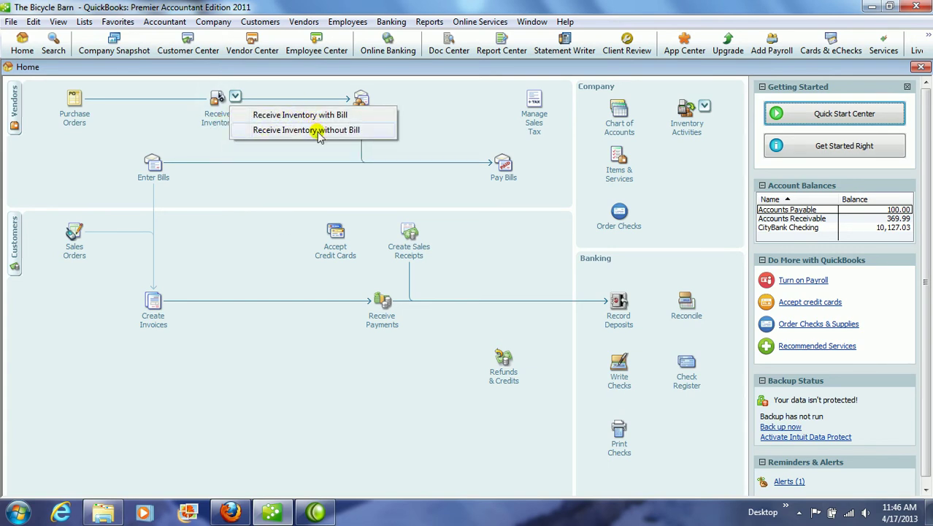
# Receive inventory with a Cycle Wholesalers Inc. bill filled from PO 2 for $344.97, and save it.
pyautogui.click(268, 117)
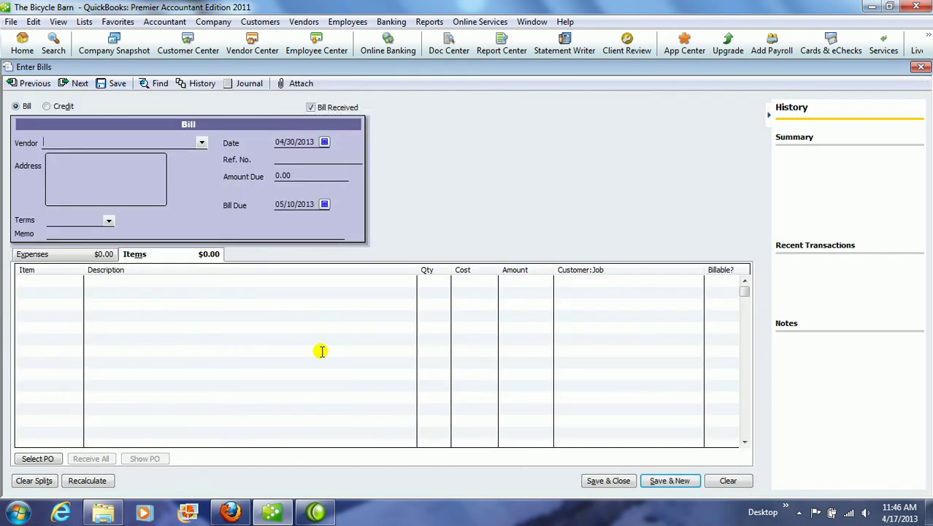
pyautogui.click(201, 142)
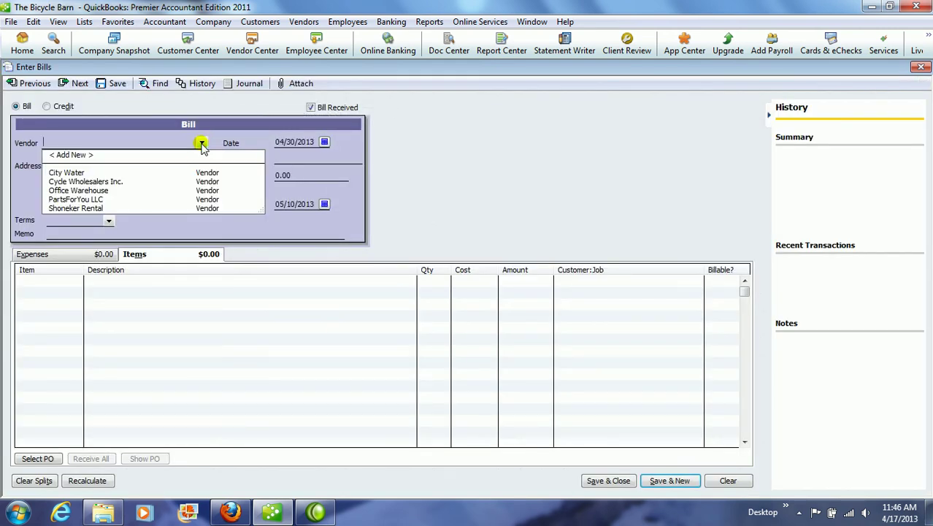
pyautogui.click(87, 182)
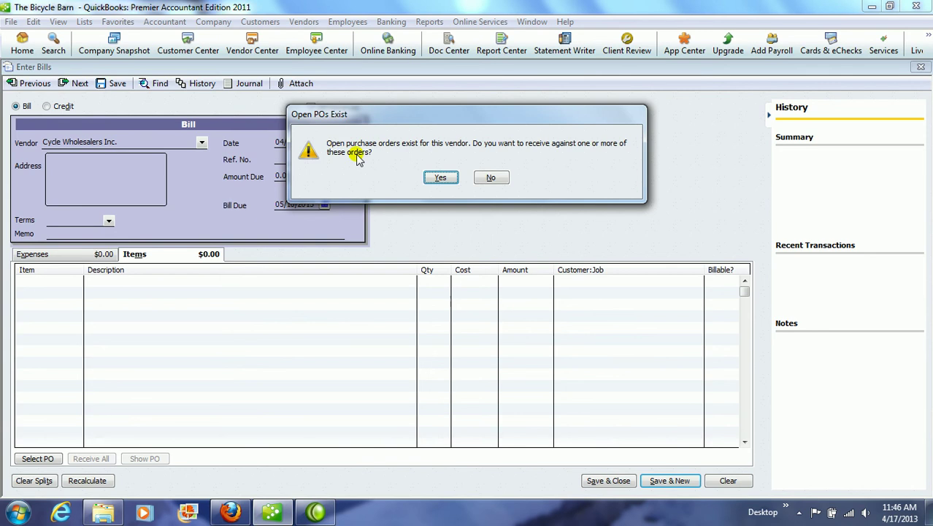
pyautogui.click(440, 179)
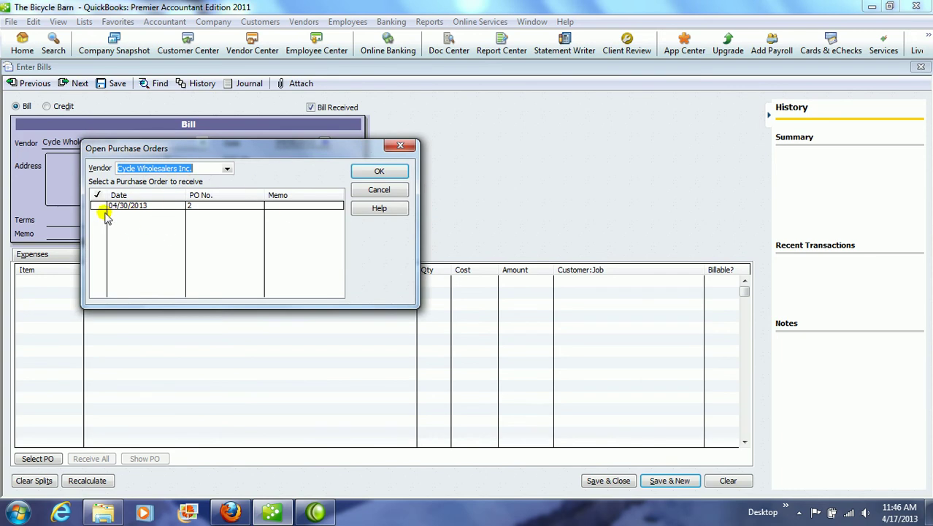
pyautogui.click(98, 206)
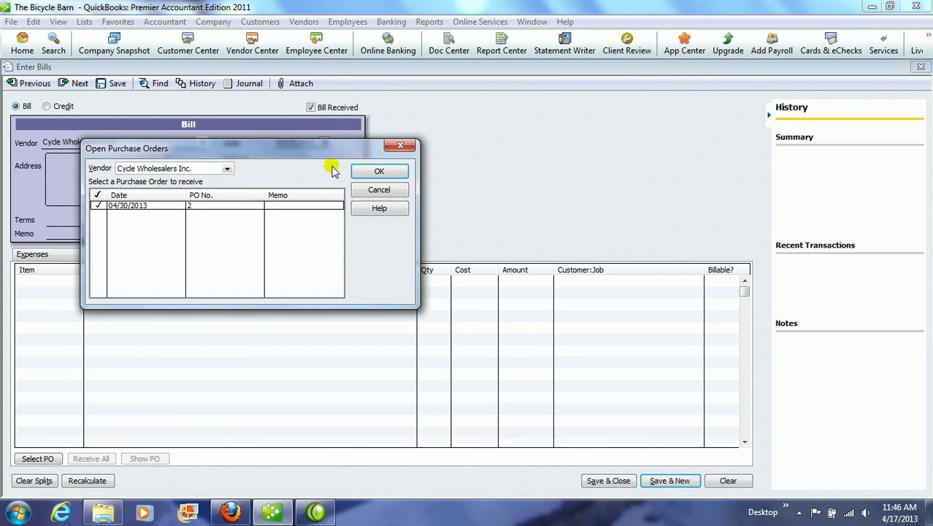
pyautogui.click(378, 173)
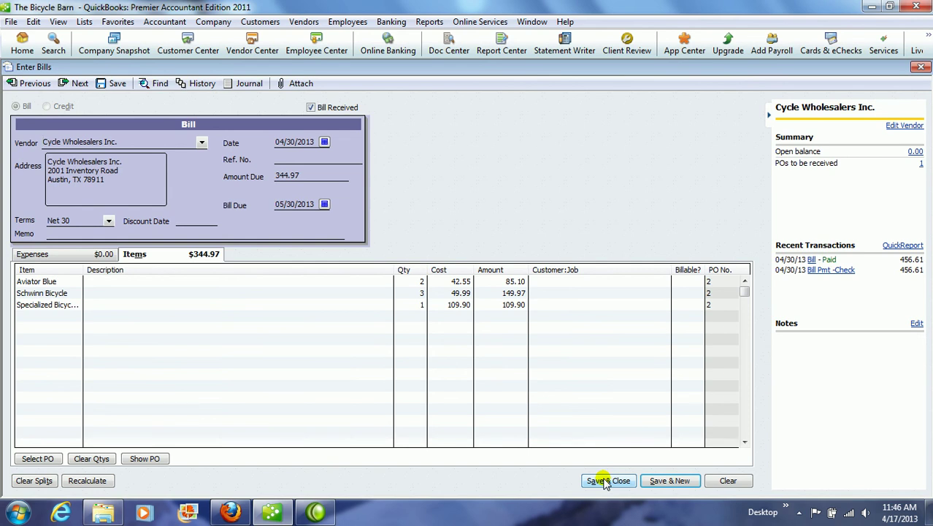
pyautogui.click(605, 481)
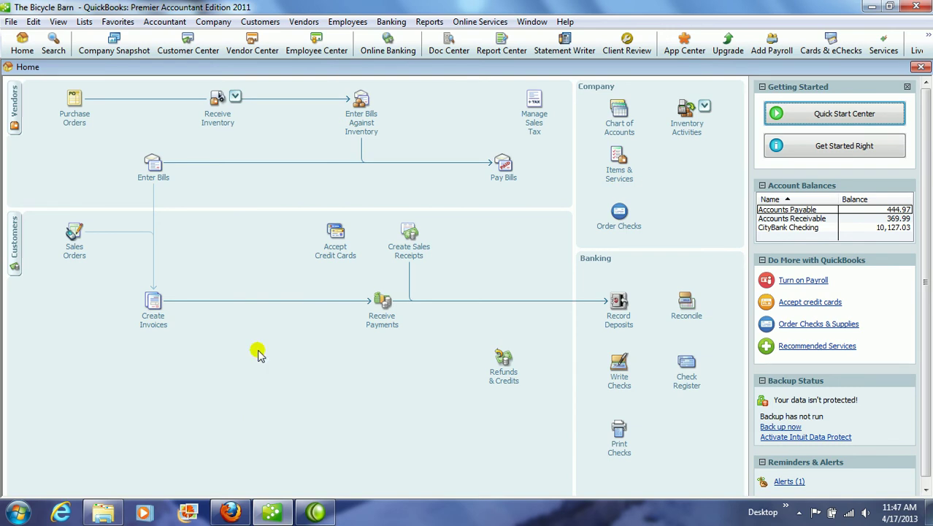
# Pay the Office Warehouse 100.00 and Cycle Wholesalers 344.97 bills by check from CityBank Checking.
pyautogui.click(504, 181)
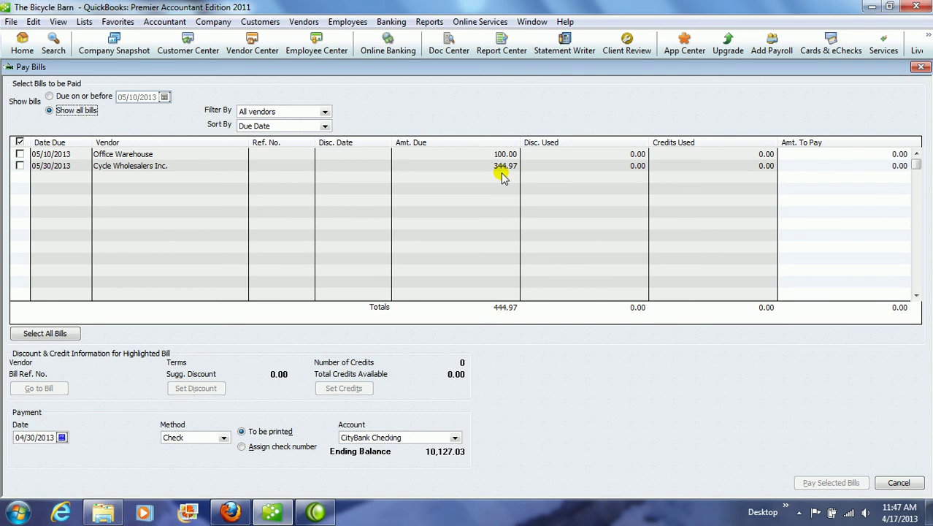
pyautogui.click(19, 154)
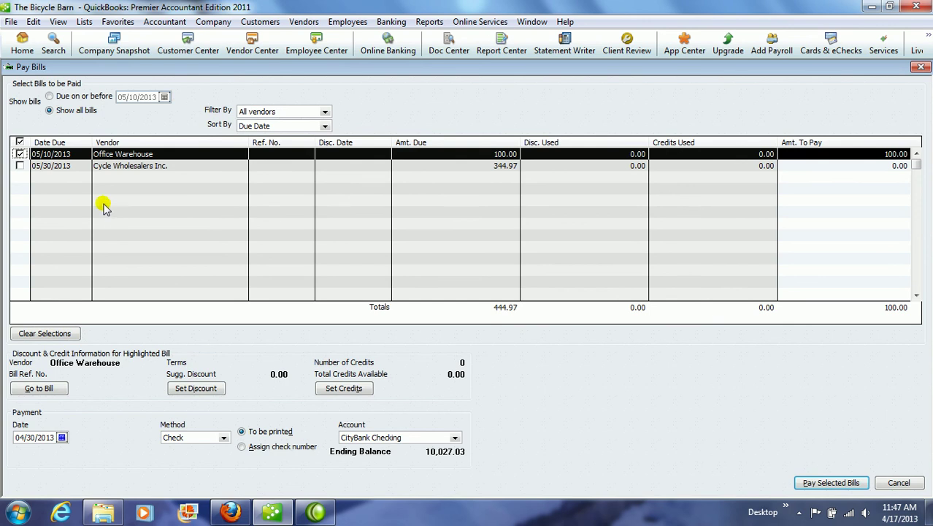
pyautogui.click(20, 165)
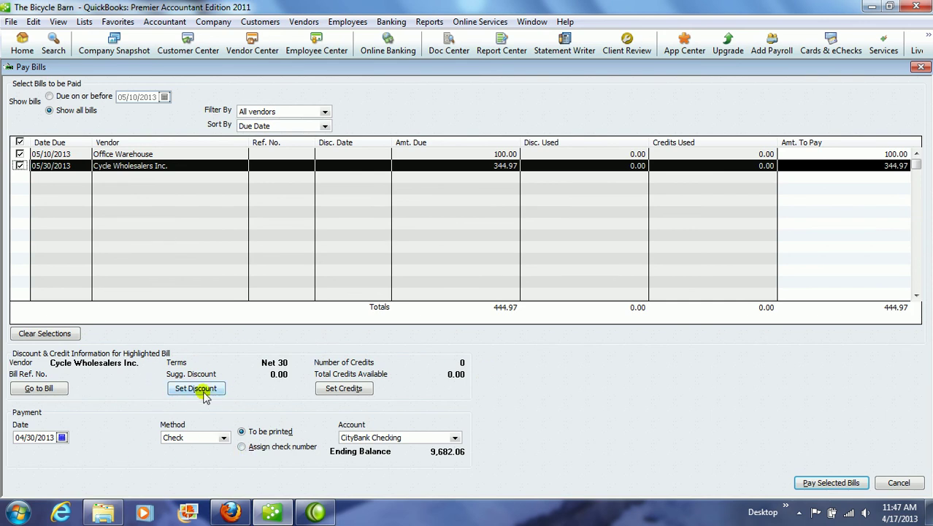
pyautogui.click(188, 437)
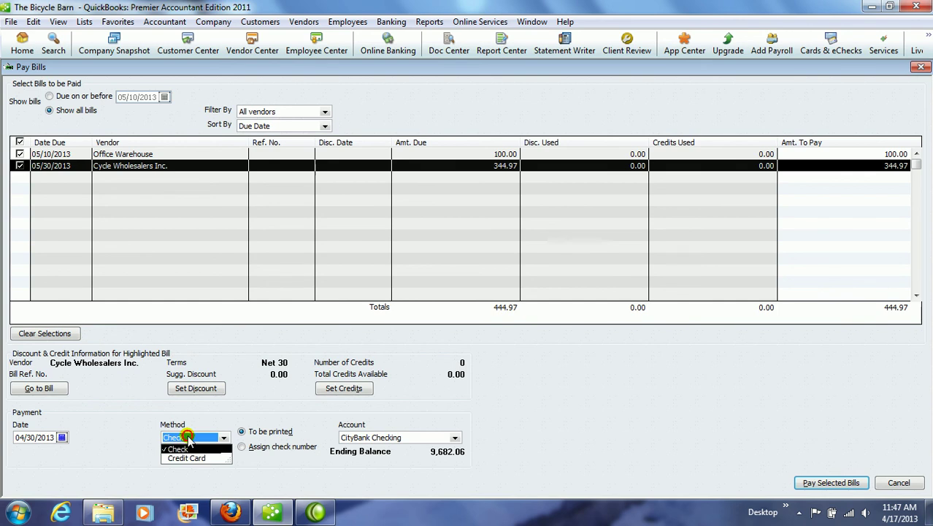
pyautogui.click(182, 448)
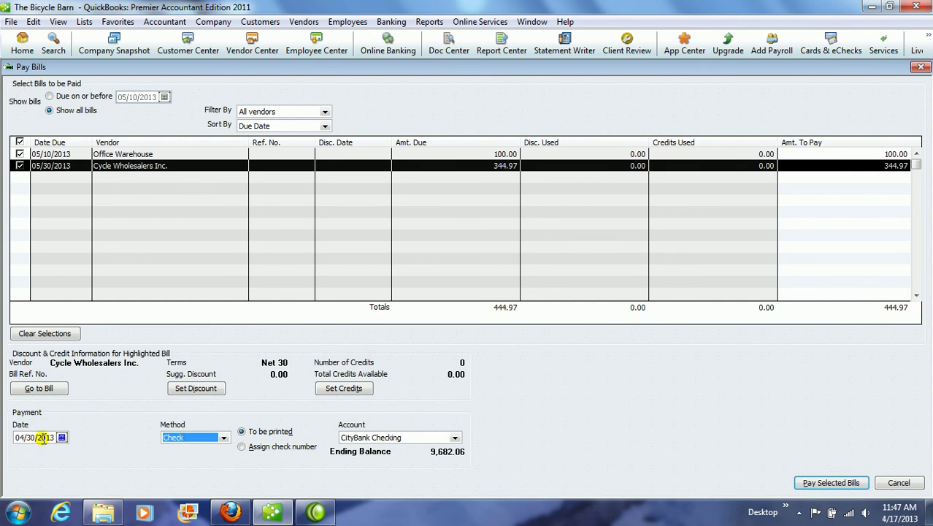
pyautogui.click(358, 437)
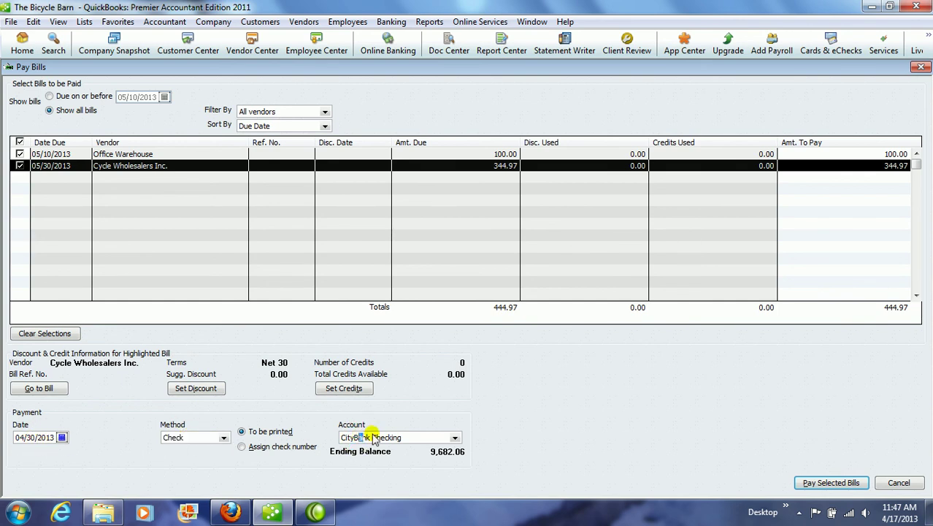
pyautogui.click(455, 437)
pyautogui.click(455, 438)
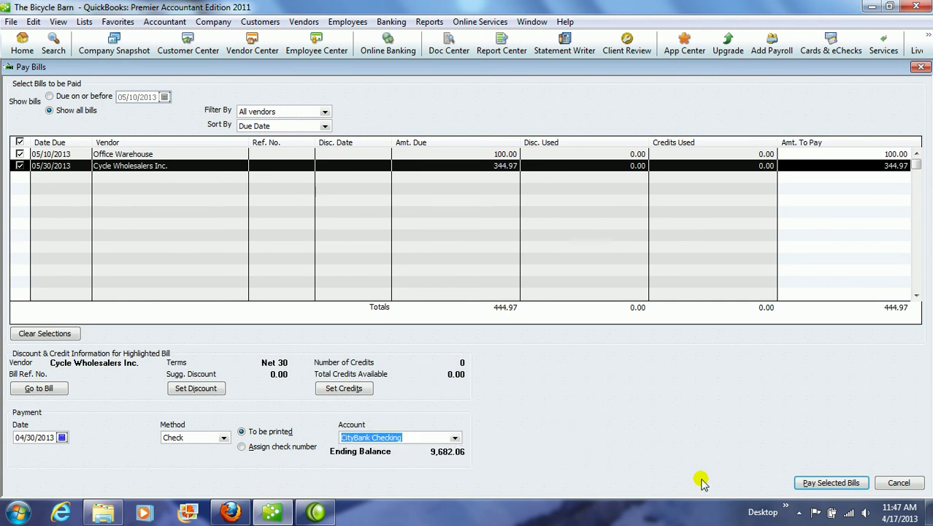
pyautogui.click(816, 483)
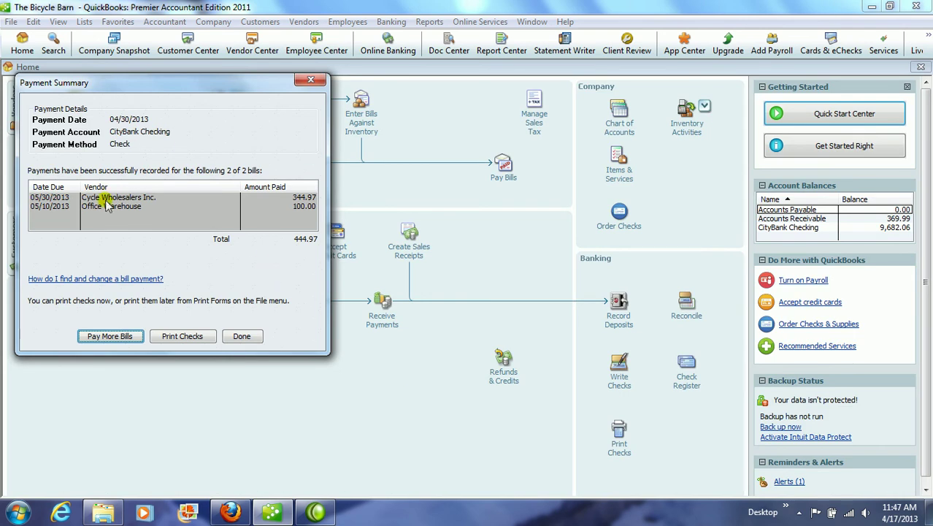
# Close the Payment Summary and view the CityBank Checking register.
pyautogui.click(241, 336)
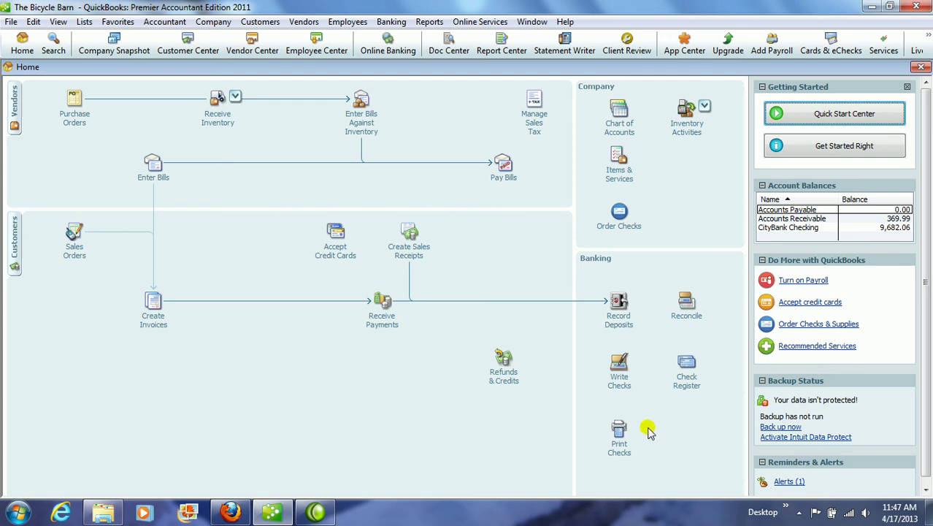
pyautogui.click(691, 381)
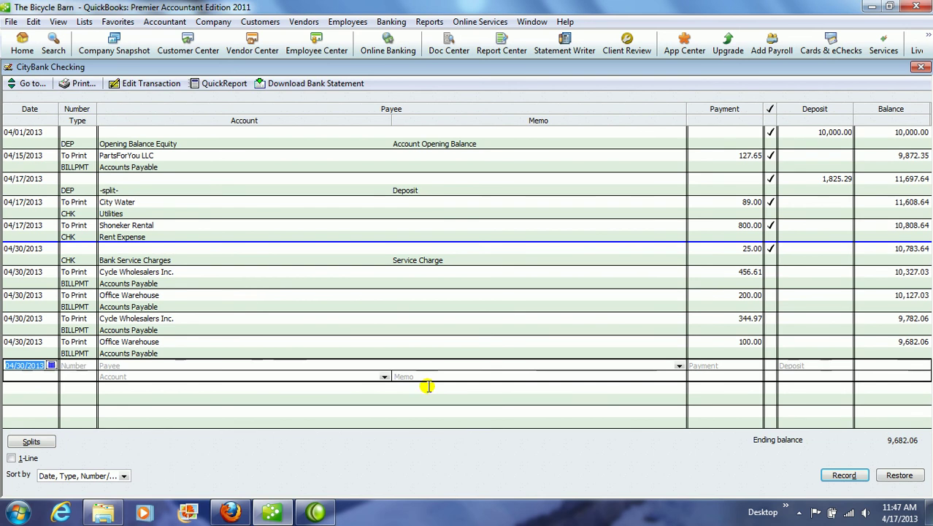
pyautogui.click(221, 322)
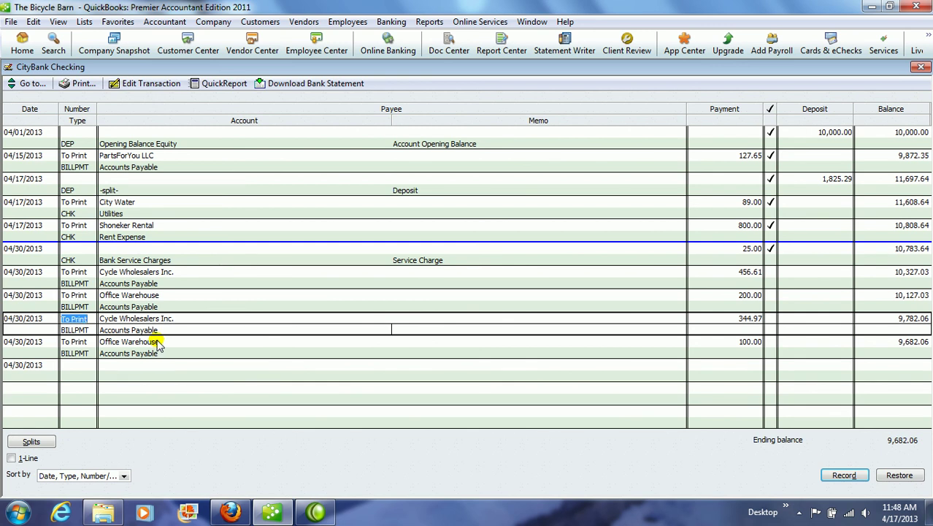
pyautogui.click(613, 343)
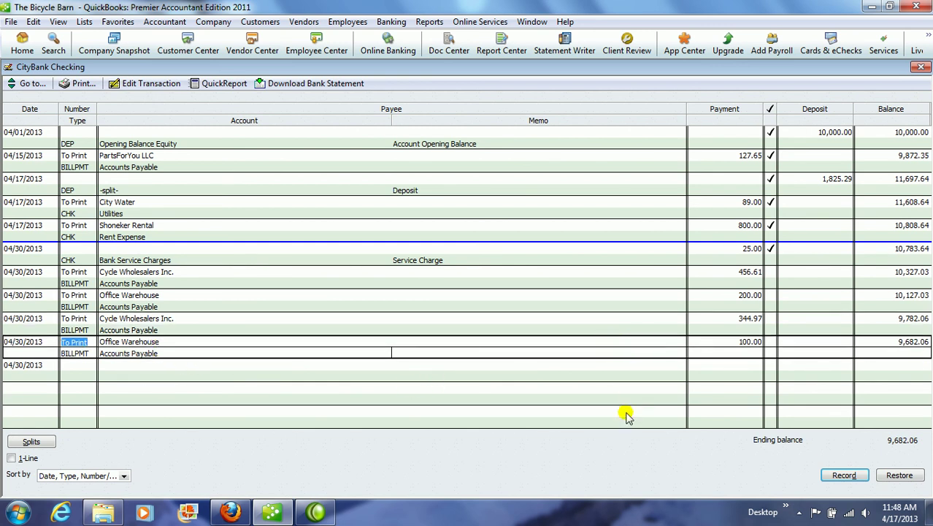